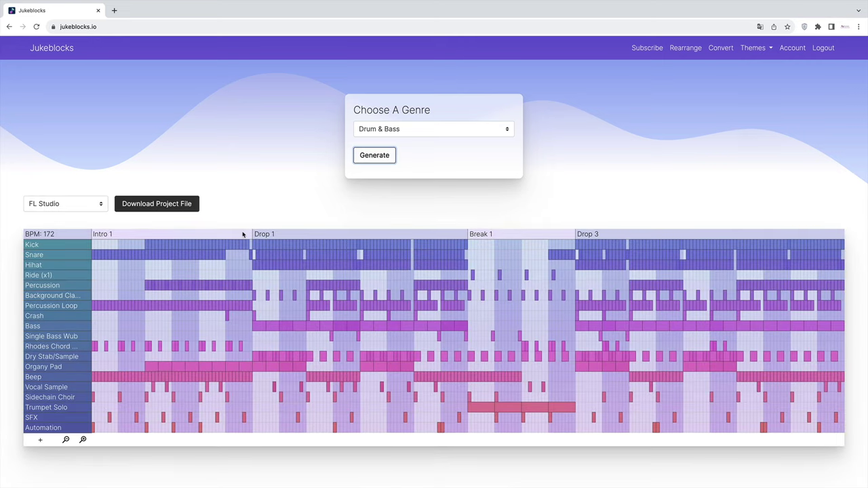
Generate a new Drum & Bass arrangement and choose Logic as the project file format.
{"action": "left_click", "coordinate": [109, 236]}
{"action": "left_click", "coordinate": [386, 157]}
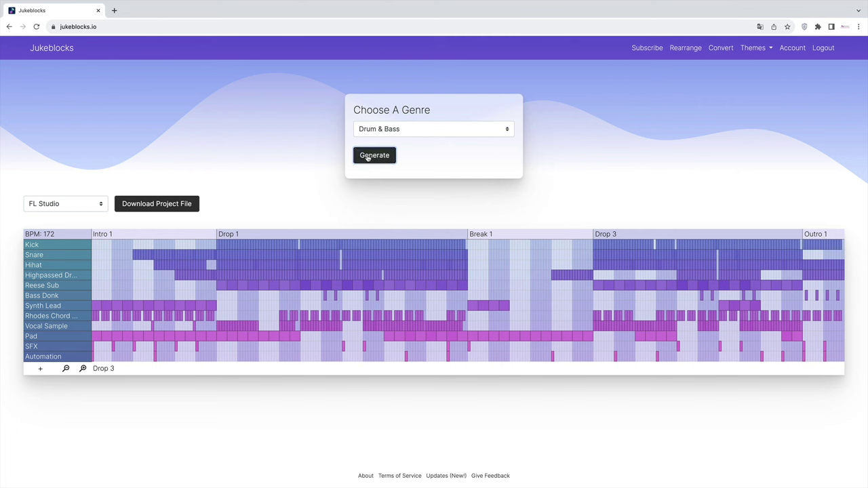
{"action": "left_click", "coordinate": [84, 205]}
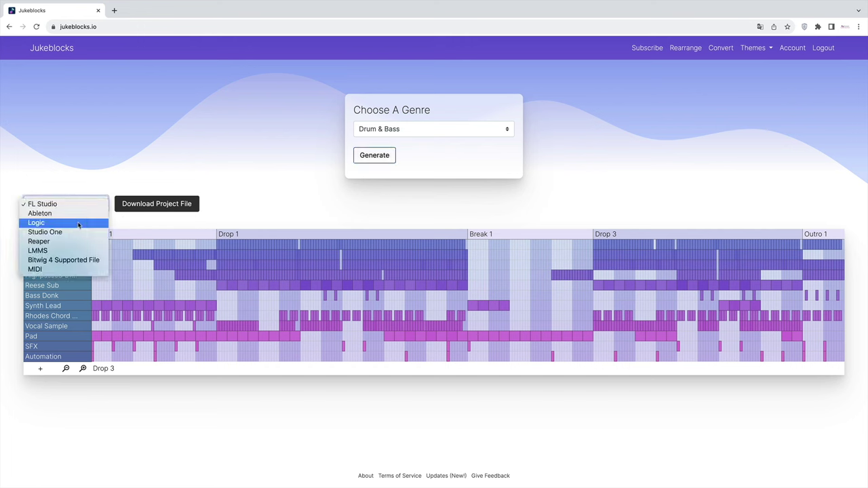
{"action": "left_click", "coordinate": [79, 223]}
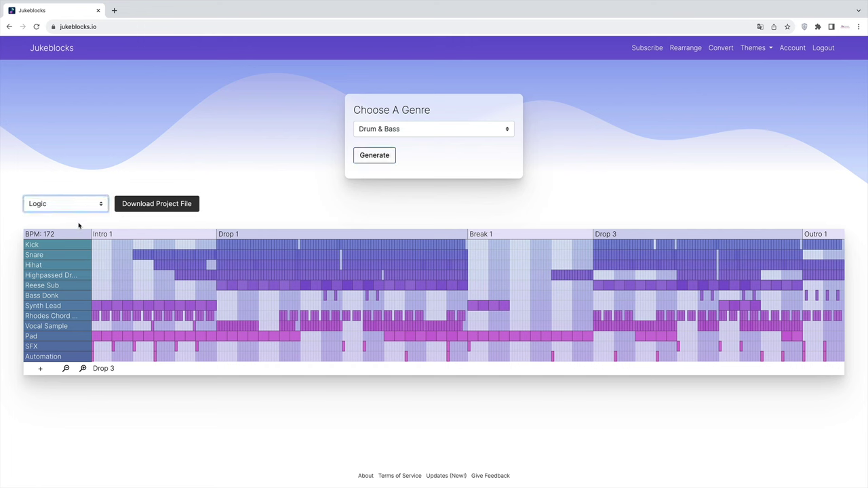
{"action": "left_click", "coordinate": [376, 156]}
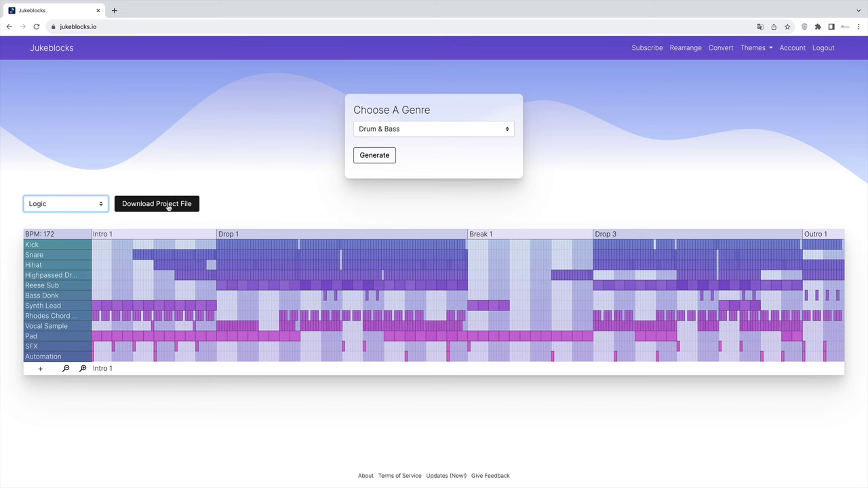
Download the Logic project file with Markers, Simple Drum Patterns and Default Samples enabled, accepting the Terms of Service.
{"action": "left_click", "coordinate": [168, 207]}
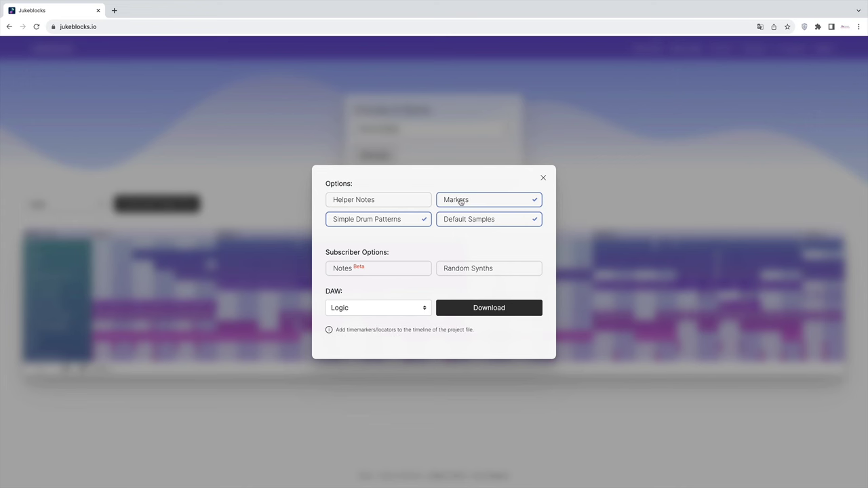
{"action": "left_click", "coordinate": [489, 222]}
{"action": "left_click", "coordinate": [490, 222]}
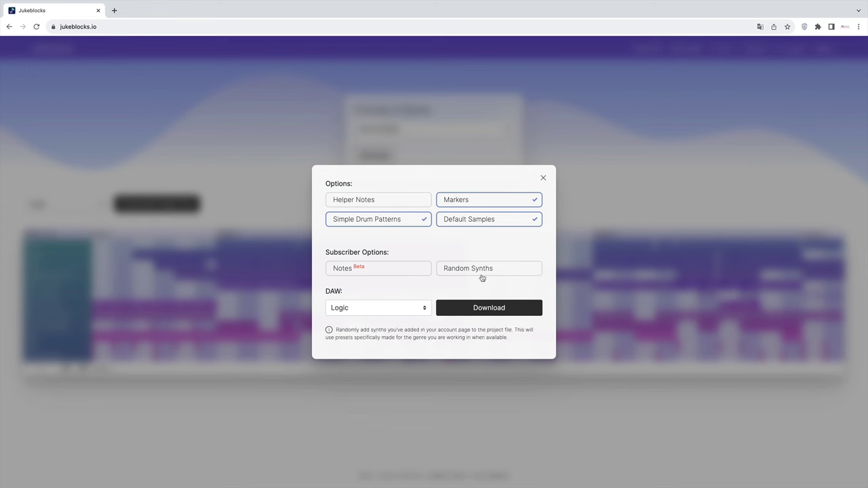
{"action": "mouse_move", "coordinate": [387, 272]}
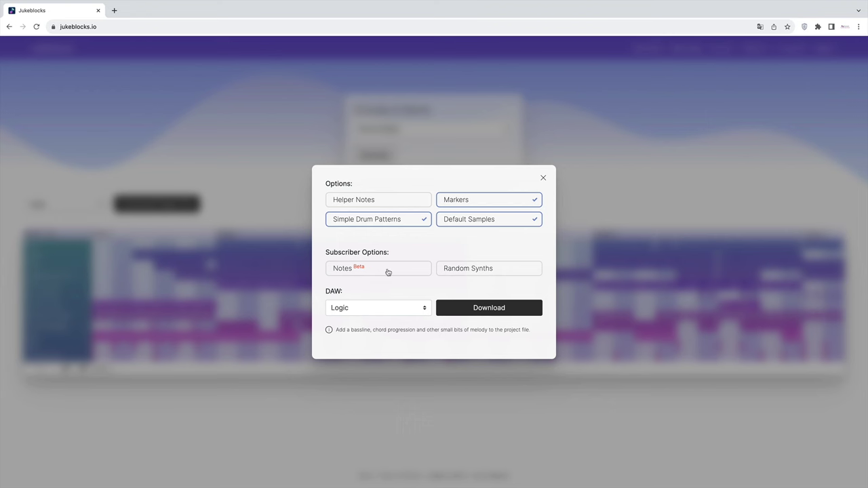
{"action": "left_click", "coordinate": [455, 311]}
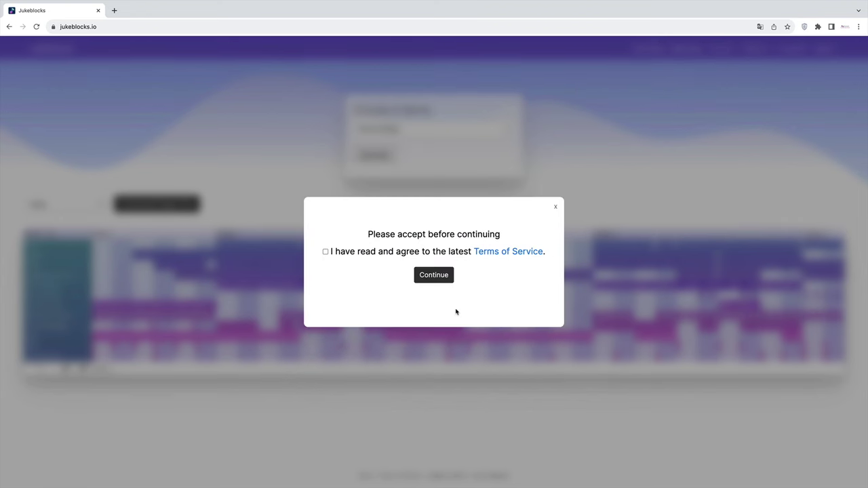
{"action": "left_click", "coordinate": [325, 251]}
{"action": "left_click", "coordinate": [431, 274]}
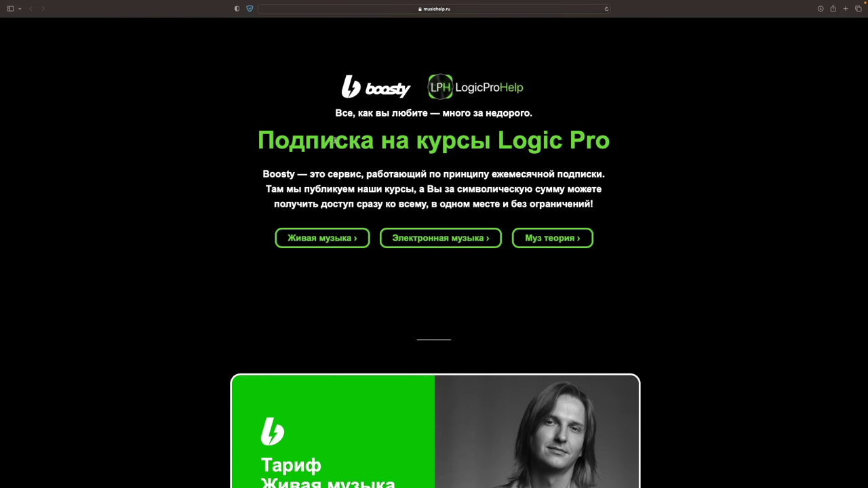
Switch to the musichelp.ru page and examine the contents and prices of the three Logic Pro course subscription plans.
{"action": "scroll", "coordinate": [541, 163], "scroll_direction": "down", "scroll_amount": 1}
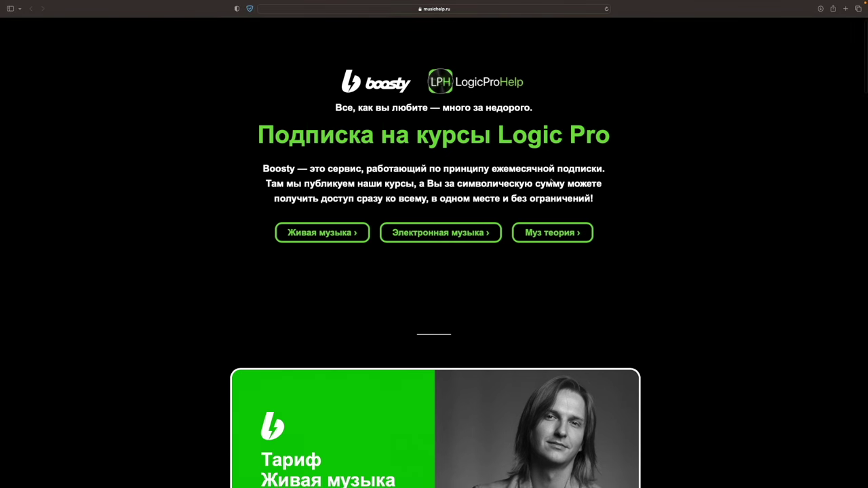
{"action": "scroll", "coordinate": [721, 175], "scroll_direction": "down", "scroll_amount": 5}
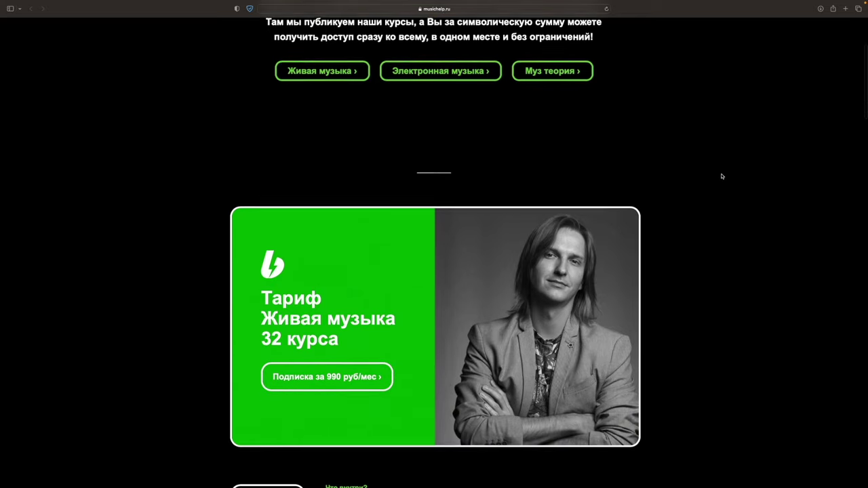
{"action": "scroll", "coordinate": [722, 176], "scroll_direction": "down", "scroll_amount": 4}
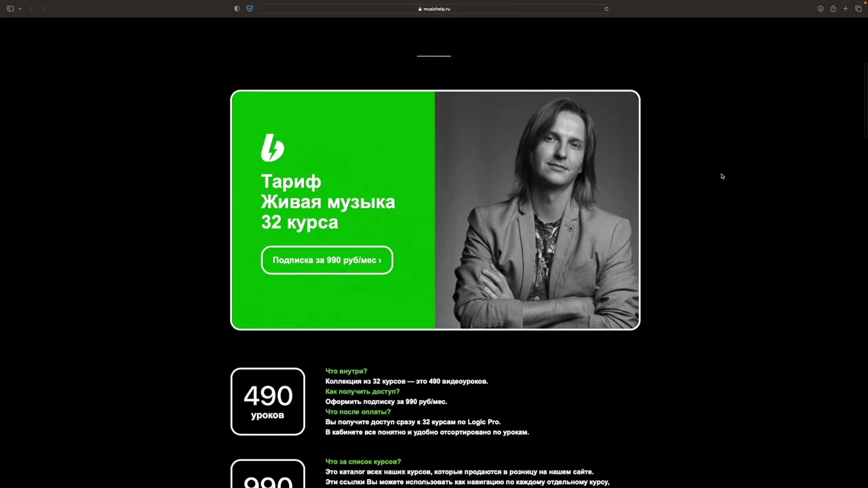
{"action": "scroll", "coordinate": [722, 176], "scroll_direction": "down", "scroll_amount": 5}
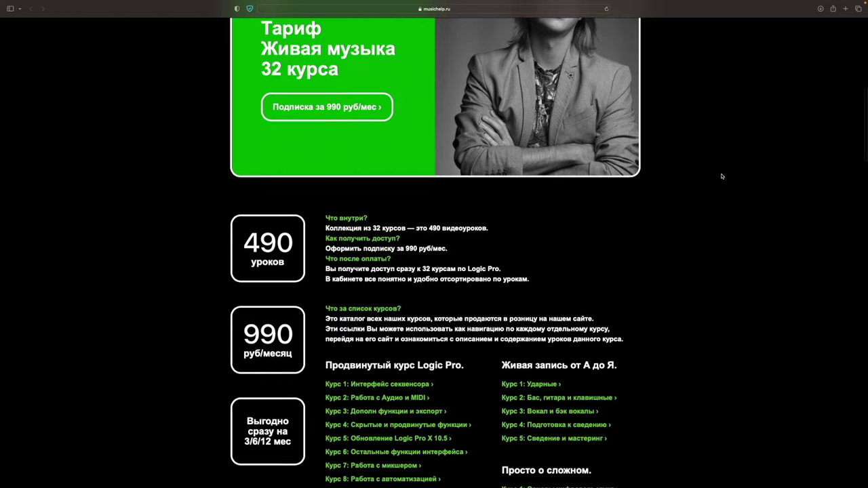
{"action": "scroll", "coordinate": [722, 176], "scroll_direction": "down", "scroll_amount": 5}
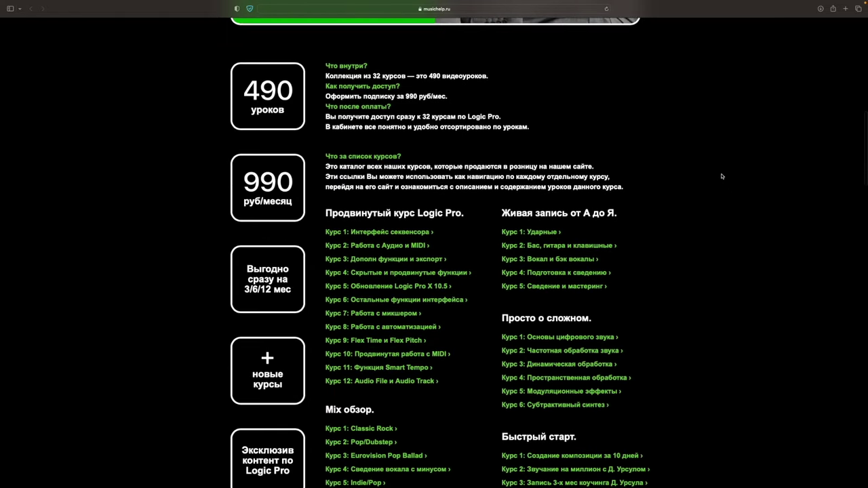
{"action": "scroll", "coordinate": [722, 176], "scroll_direction": "down", "scroll_amount": 2}
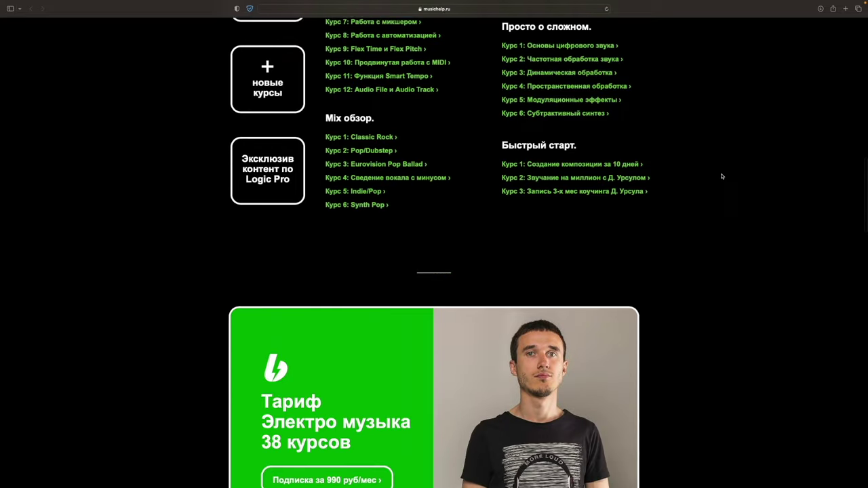
{"action": "scroll", "coordinate": [722, 176], "scroll_direction": "down", "scroll_amount": 8}
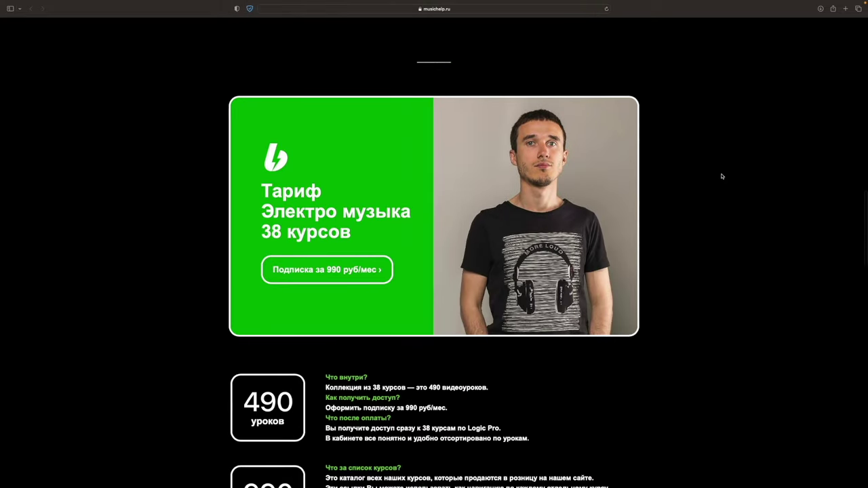
{"action": "scroll", "coordinate": [722, 176], "scroll_direction": "down", "scroll_amount": 1}
{"action": "scroll", "coordinate": [722, 176], "scroll_direction": "down", "scroll_amount": 9}
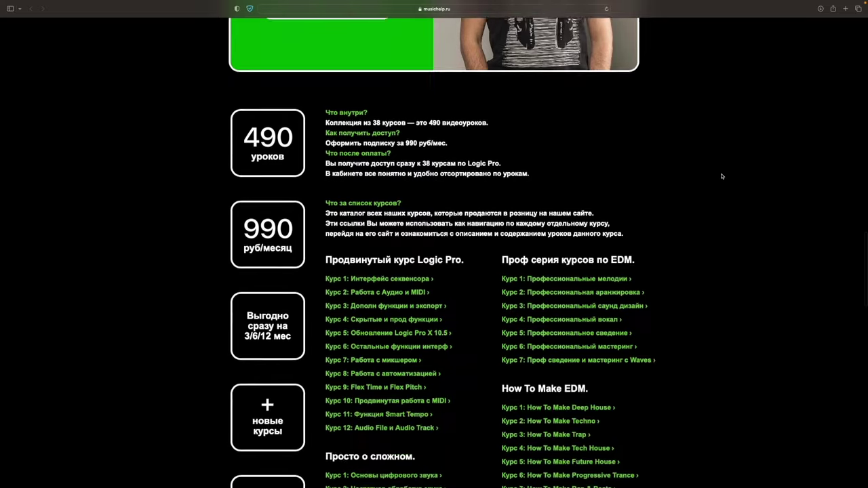
{"action": "scroll", "coordinate": [591, 214], "scroll_direction": "down", "scroll_amount": 8}
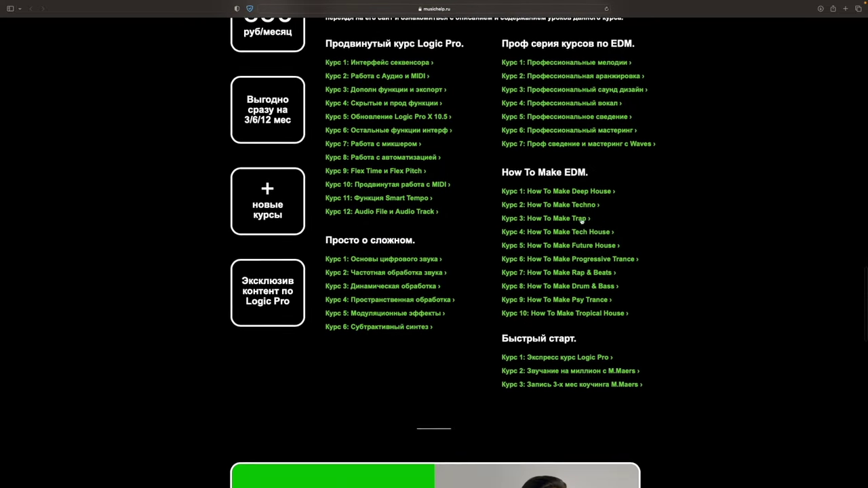
{"action": "scroll", "coordinate": [562, 238], "scroll_direction": "down", "scroll_amount": 7}
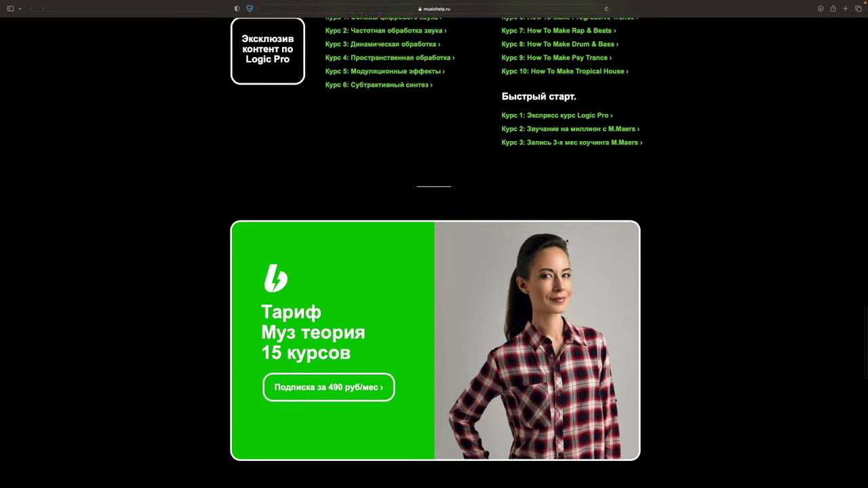
{"action": "scroll", "coordinate": [569, 248], "scroll_direction": "down", "scroll_amount": 10}
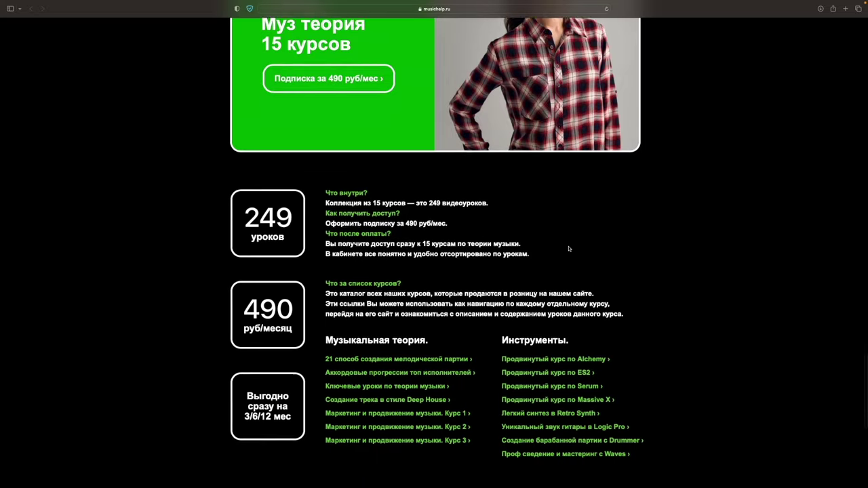
{"action": "scroll", "coordinate": [569, 250], "scroll_direction": "down", "scroll_amount": 3}
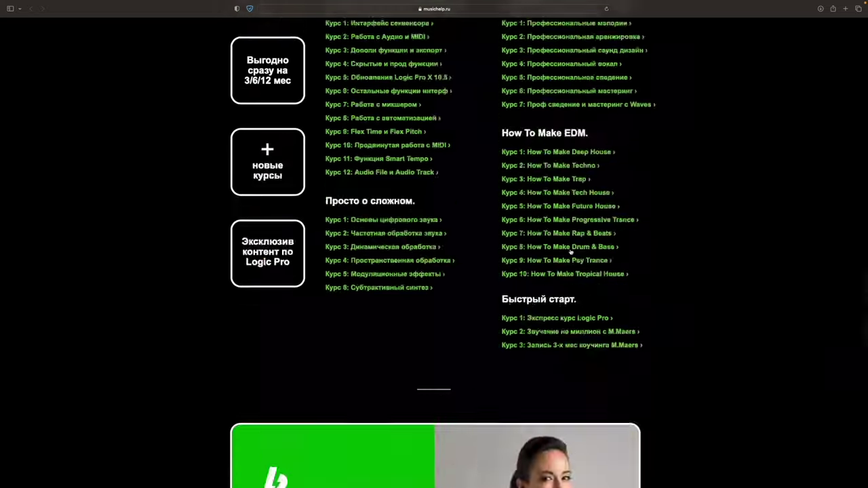
{"action": "scroll", "coordinate": [571, 252], "scroll_direction": "down", "scroll_amount": 10}
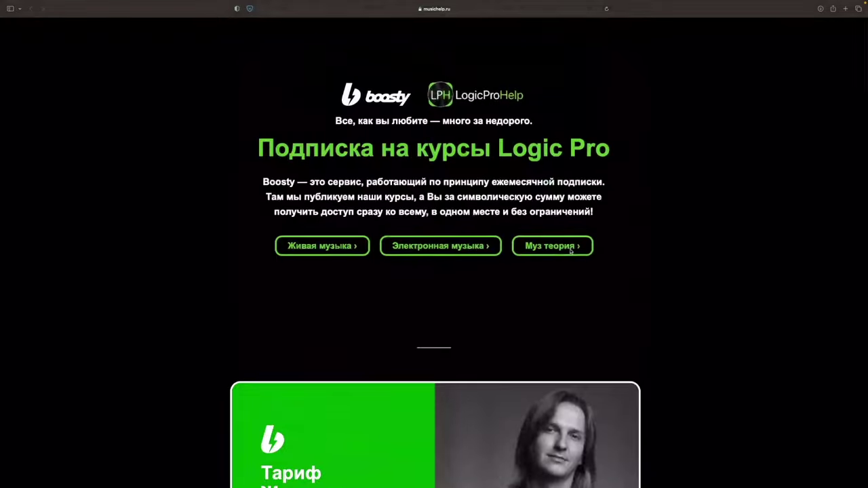
{"action": "scroll", "coordinate": [569, 251], "scroll_direction": "down", "scroll_amount": 8}
{"action": "scroll", "coordinate": [570, 250], "scroll_direction": "down", "scroll_amount": 1}
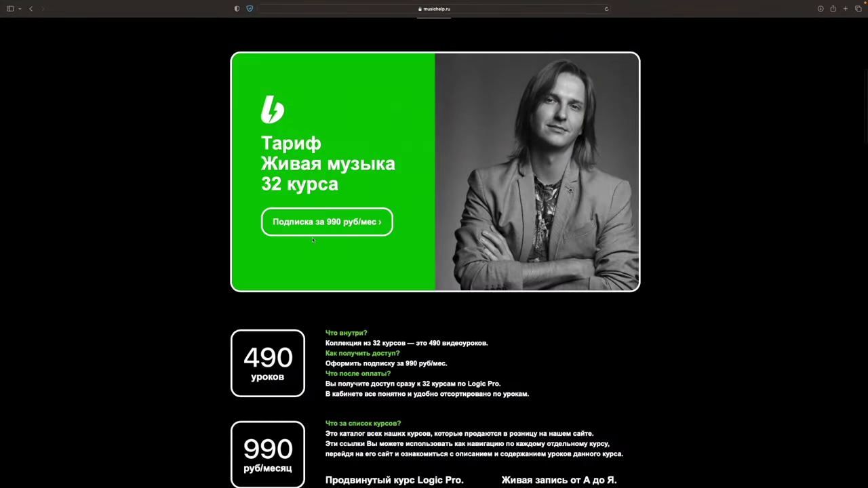
Open the Живая музыка subscription on Boosty and sign in with a VK account to subscribe.
{"action": "left_click", "coordinate": [313, 224]}
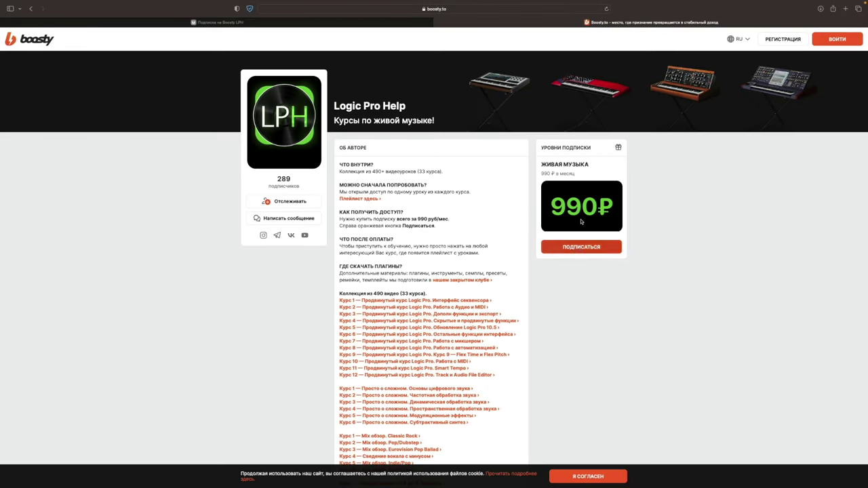
{"action": "left_click", "coordinate": [556, 249]}
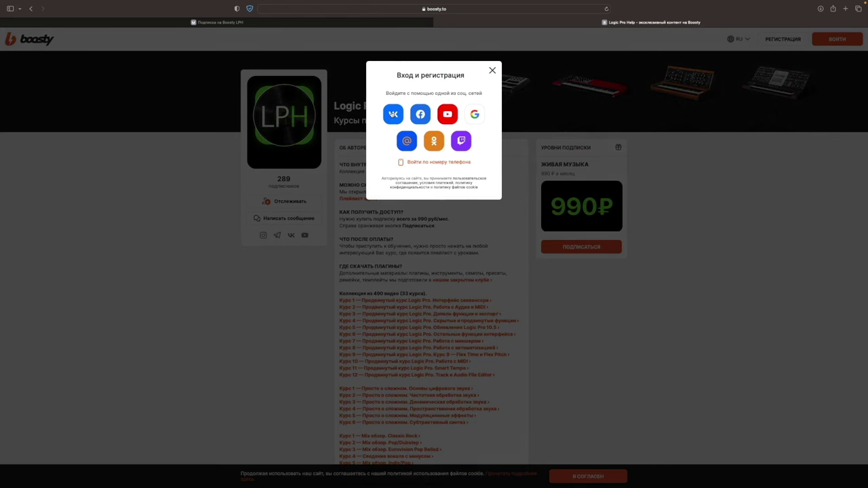
{"action": "left_click", "coordinate": [394, 115]}
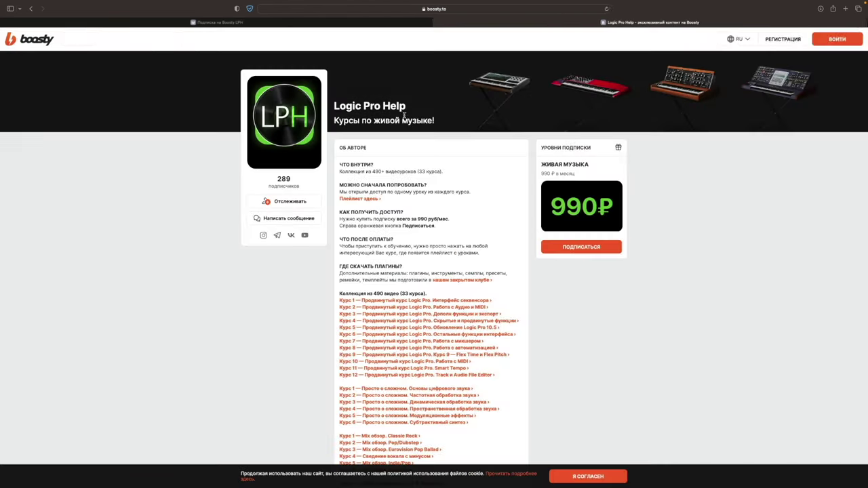
Compare the subscription periods, choose 1 month and open the payment form for the Живая музыка plan.
{"action": "left_click", "coordinate": [484, 140]}
{"action": "left_click", "coordinate": [508, 142]}
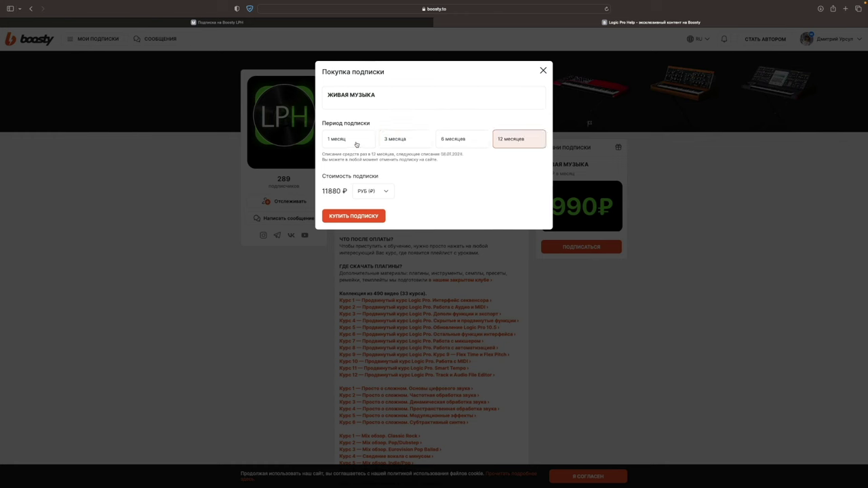
{"action": "left_click", "coordinate": [347, 142]}
{"action": "left_click", "coordinate": [353, 216]}
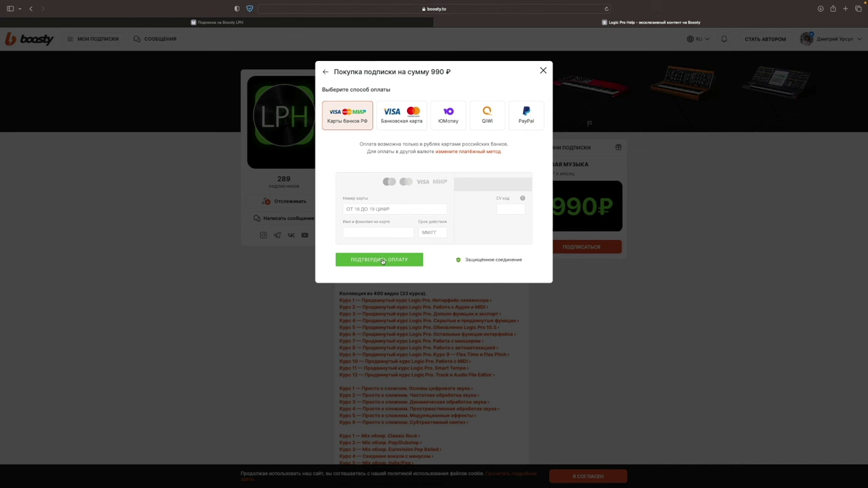
{"action": "left_click", "coordinate": [453, 301]}
Look through the course list on the Boosty author page and return to the musichelp.ru subscription overview.
{"action": "scroll", "coordinate": [453, 301], "scroll_direction": "down", "scroll_amount": 2}
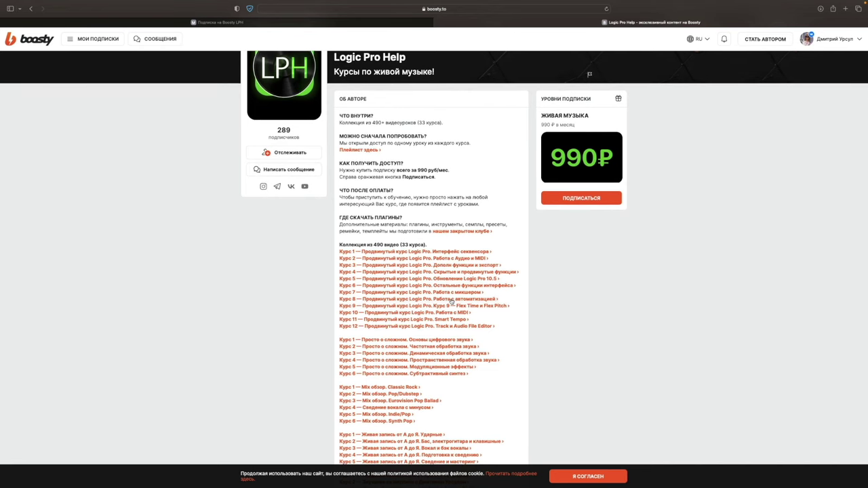
{"action": "scroll", "coordinate": [394, 367], "scroll_direction": "down", "scroll_amount": 1}
{"action": "scroll", "coordinate": [394, 366], "scroll_direction": "down", "scroll_amount": 1}
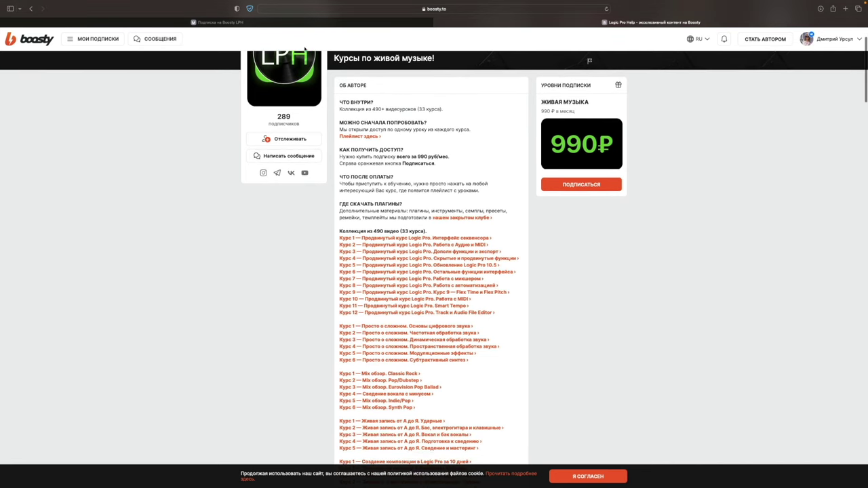
{"action": "left_click", "coordinate": [305, 23]}
{"action": "scroll", "coordinate": [393, 186], "scroll_direction": "up", "scroll_amount": 5}
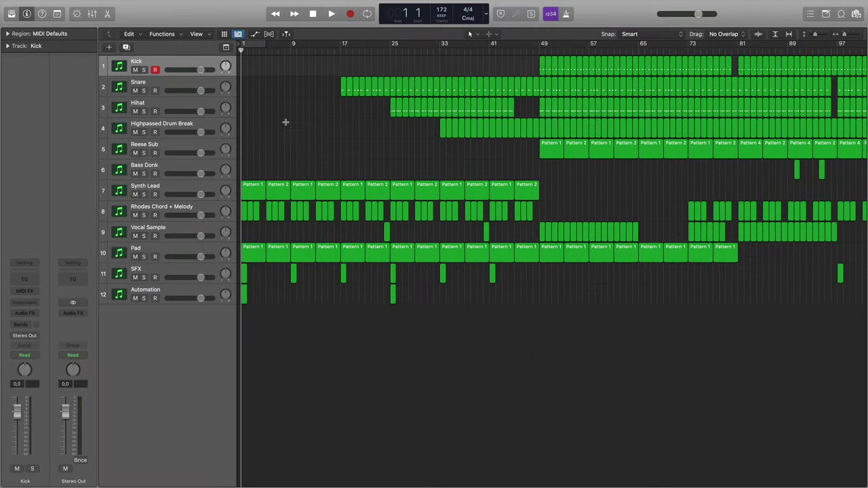
Switch to Logic Pro and show the global tracks to inspect the section names of the imported Drum & Bass arrangement.
{"action": "key", "text": "z"}
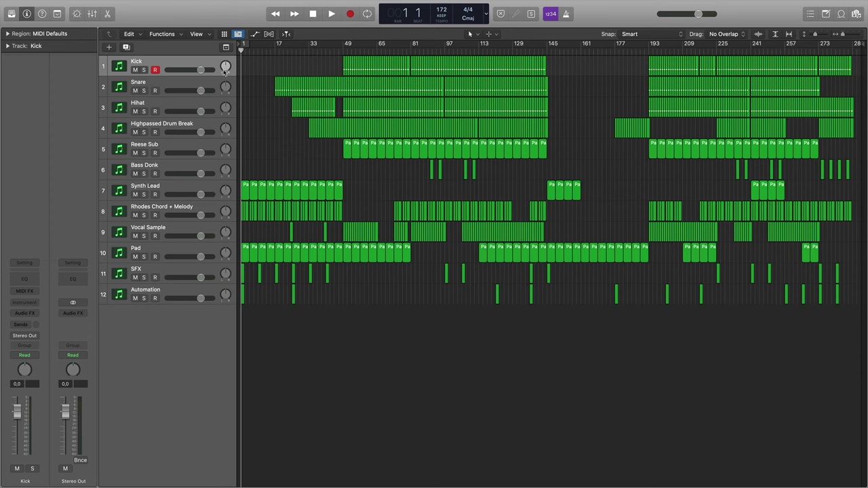
{"action": "left_click", "coordinate": [226, 48]}
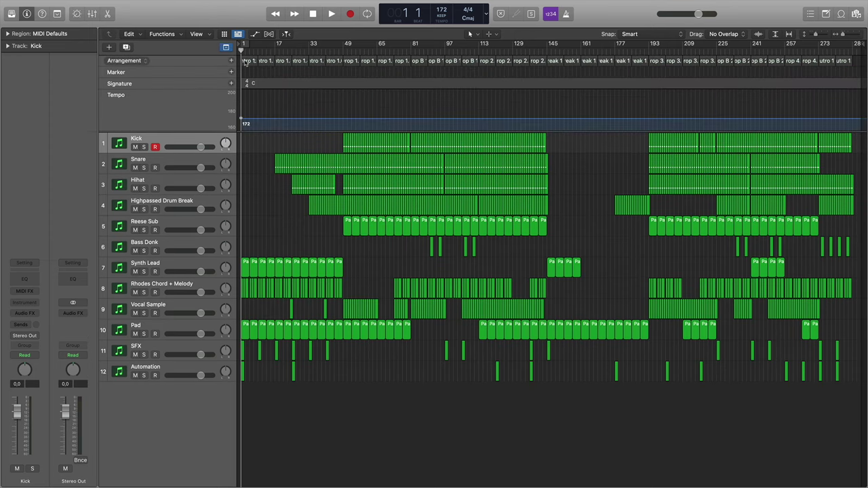
{"action": "scroll", "coordinate": [245, 62], "scroll_direction": "up", "scroll_amount": 10}
{"action": "scroll", "coordinate": [246, 62], "scroll_direction": "down", "scroll_amount": 5}
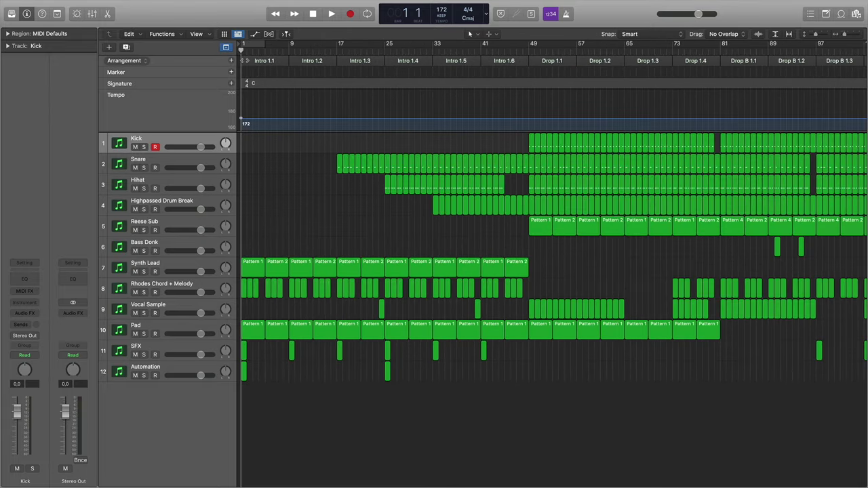
{"action": "scroll", "coordinate": [245, 62], "scroll_direction": "down", "scroll_amount": 2}
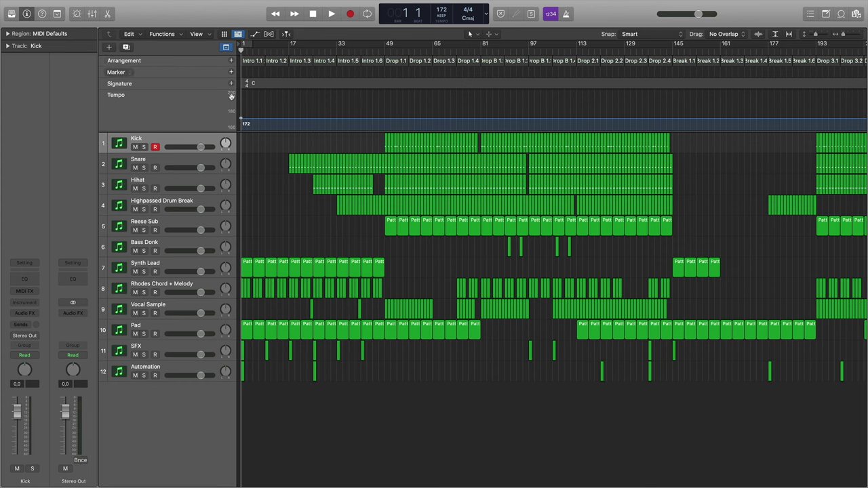
Hide the global tracks and open the Piano Roll from a Kick region at bar 56.
{"action": "key", "text": "super+Left"}
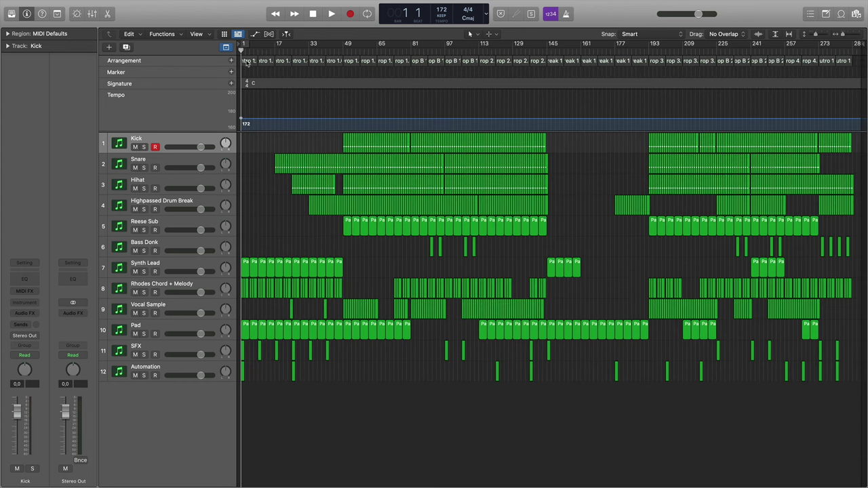
{"action": "left_click", "coordinate": [226, 47]}
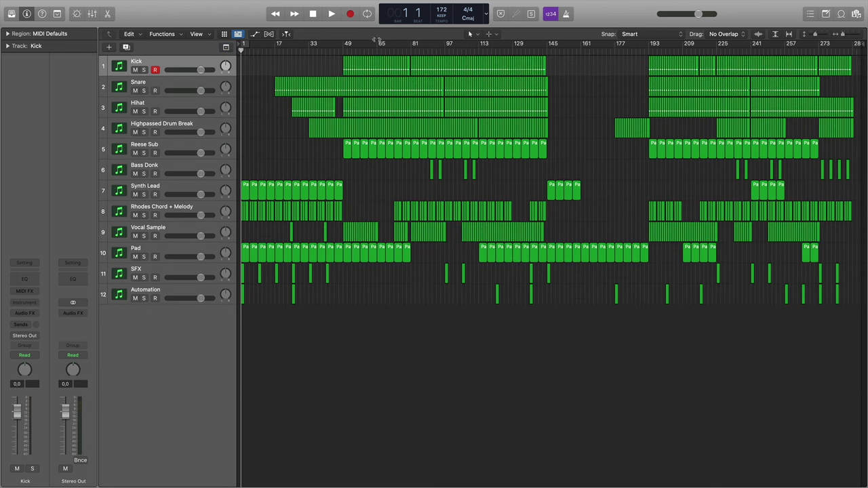
{"action": "left_click", "coordinate": [359, 66]}
{"action": "double_click", "coordinate": [360, 66]}
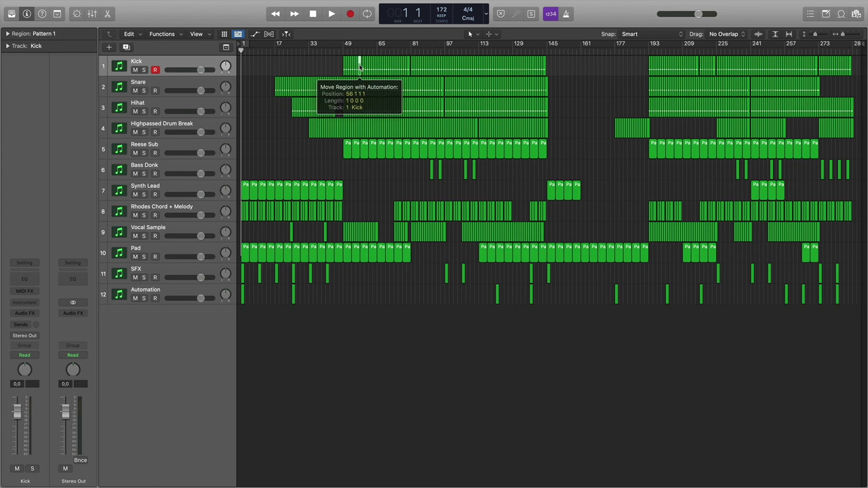
{"action": "key", "text": "super+Right"}
{"action": "key", "text": "super+Right"}
{"action": "left_click", "coordinate": [403, 176]}
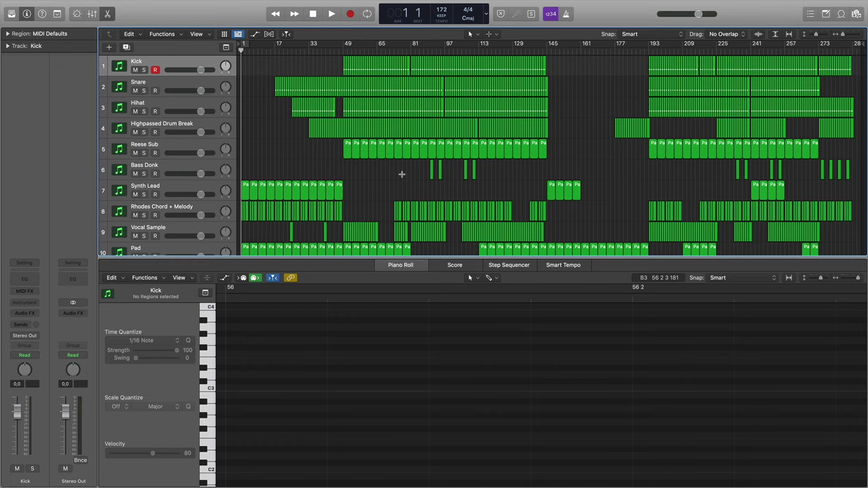
Move the playhead to bar 49, where the Kick track's first region begins.
{"action": "key", "text": "super+Right"}
{"action": "key", "text": "super+Right"}
{"action": "key", "text": "super+Right"}
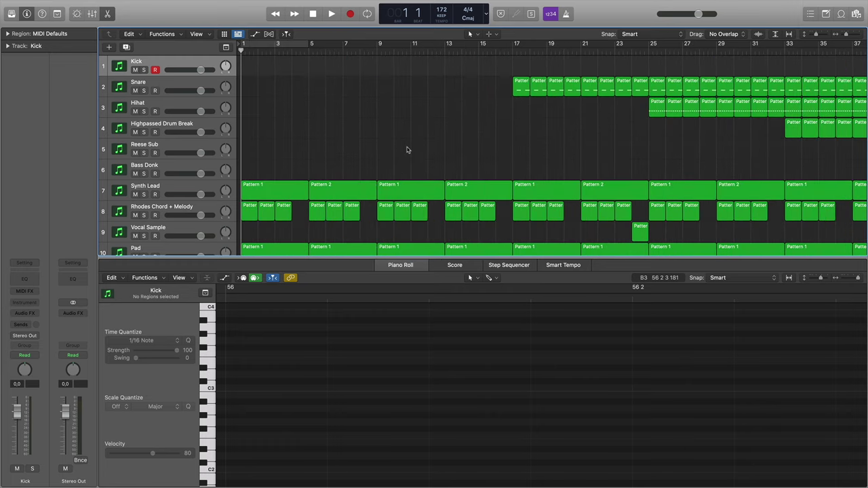
{"action": "scroll", "coordinate": [406, 147], "scroll_direction": "right", "scroll_amount": 15}
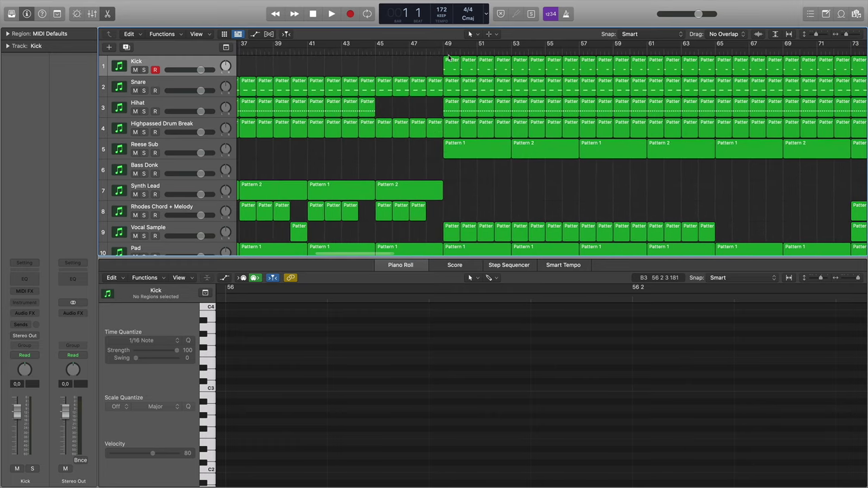
{"action": "left_click", "coordinate": [442, 51]}
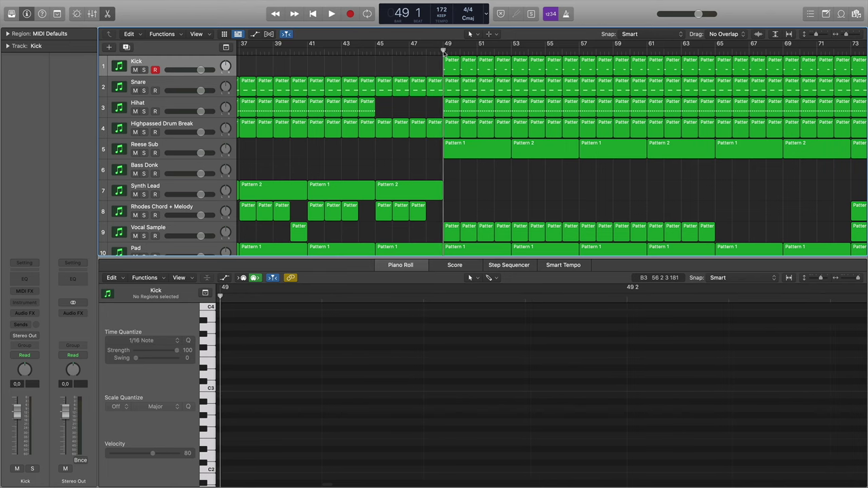
Select the Kick region at bar 49 and examine the notes of its full bar in the Piano Roll.
{"action": "key", "text": "super+Right"}
{"action": "key", "text": "super+Right"}
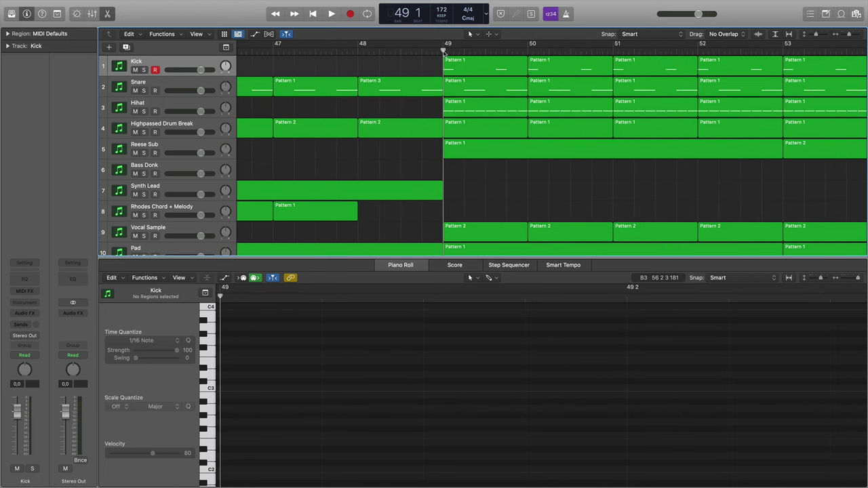
{"action": "left_click", "coordinate": [478, 64]}
{"action": "left_click", "coordinate": [428, 354]}
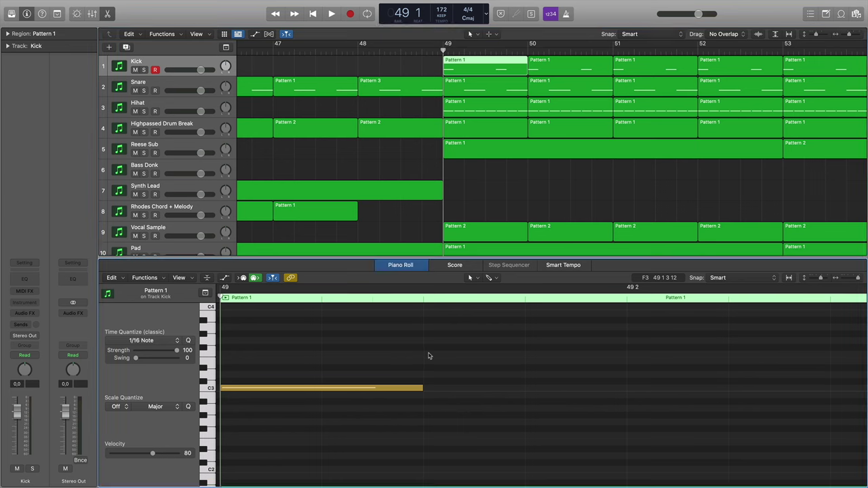
{"action": "key", "text": "super+Left"}
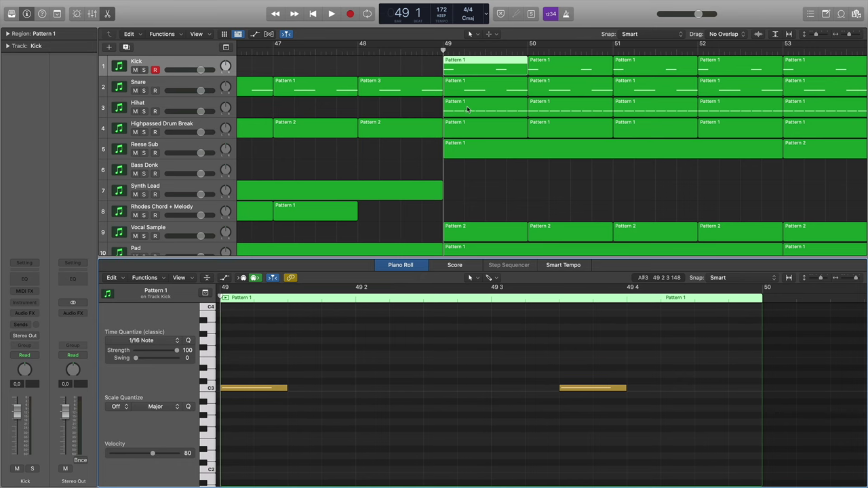
{"action": "key", "text": "super+Left"}
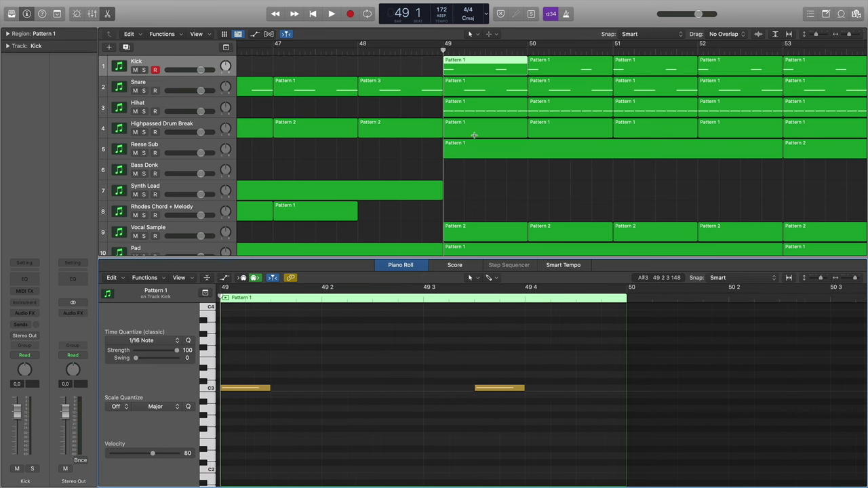
Deselect the Kick region and close the Piano Roll to get back to the full track list.
{"action": "left_click", "coordinate": [485, 204]}
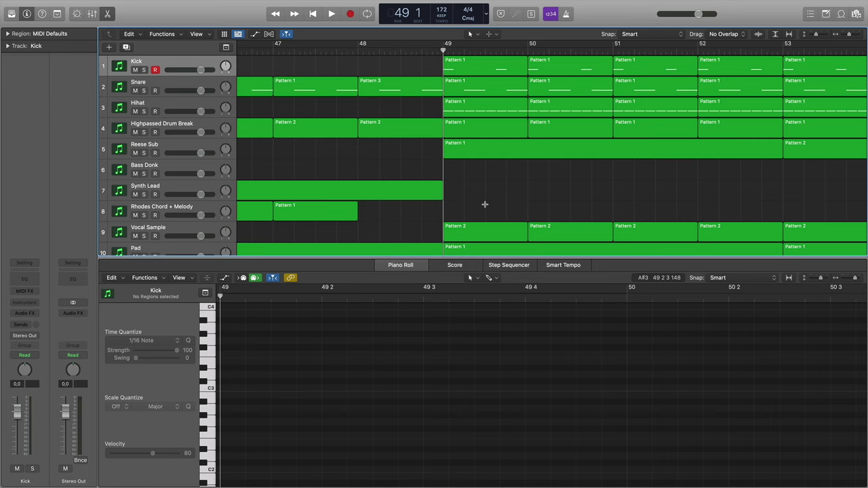
{"action": "key", "text": "super+Left"}
{"action": "key", "text": "super+Left"}
{"action": "key", "text": "super+Left"}
{"action": "key", "text": "super+Left"}
{"action": "key", "text": "super+Left"}
{"action": "key", "text": "super+Left"}
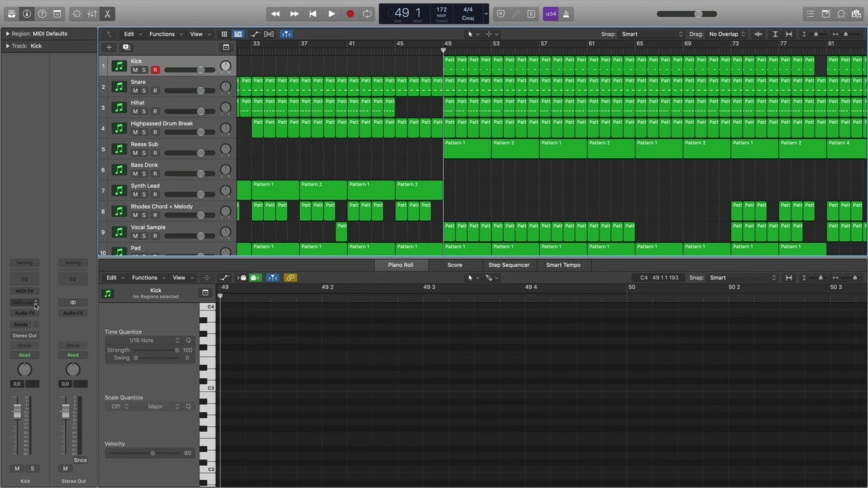
{"action": "key", "text": "e"}
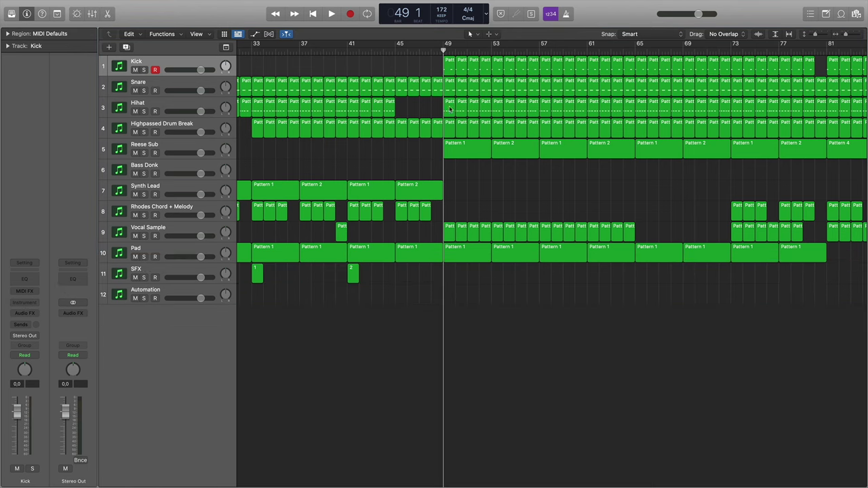
Show the whole arrangement from intro to outro and return the playhead to bar 1.
{"action": "key", "text": "super+Left"}
{"action": "key", "text": "super+Left"}
{"action": "key", "text": "super+Left"}
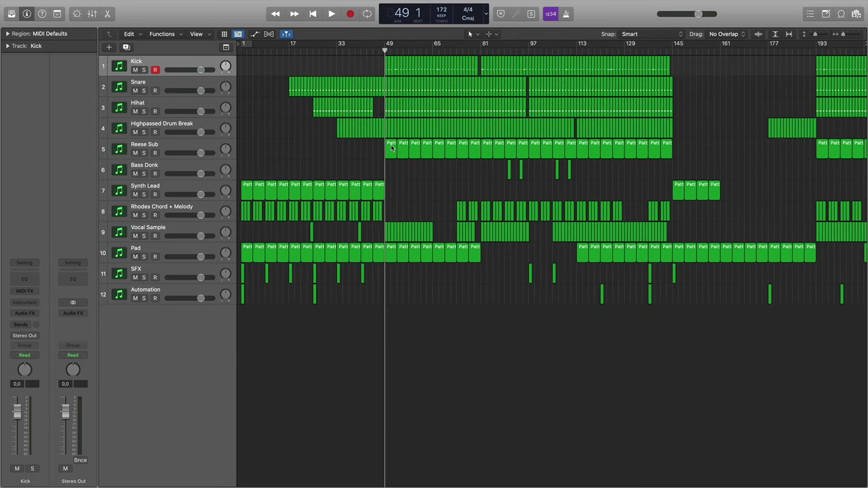
{"action": "key", "text": "super+Left"}
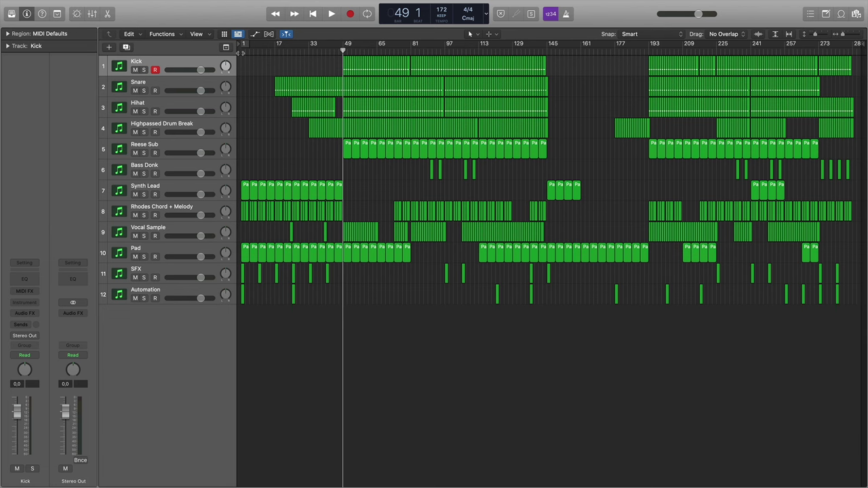
{"action": "left_click", "coordinate": [241, 52]}
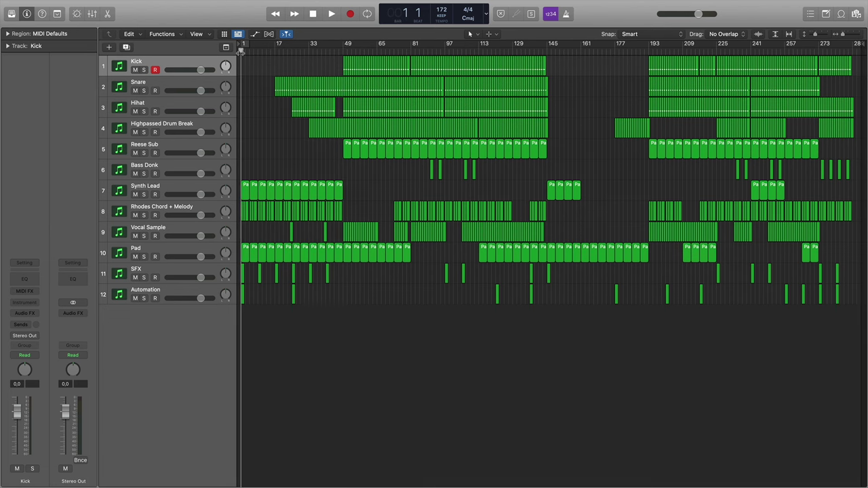